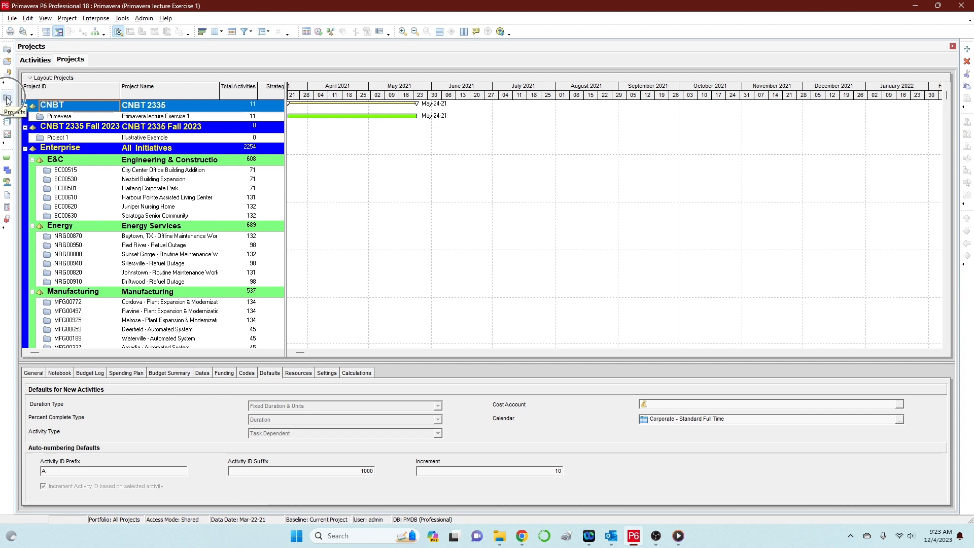
Select the Primavera lecture Exercise 1 project to view its defaults and Primavera Lect Exer 1 calendar.
click(167, 138)
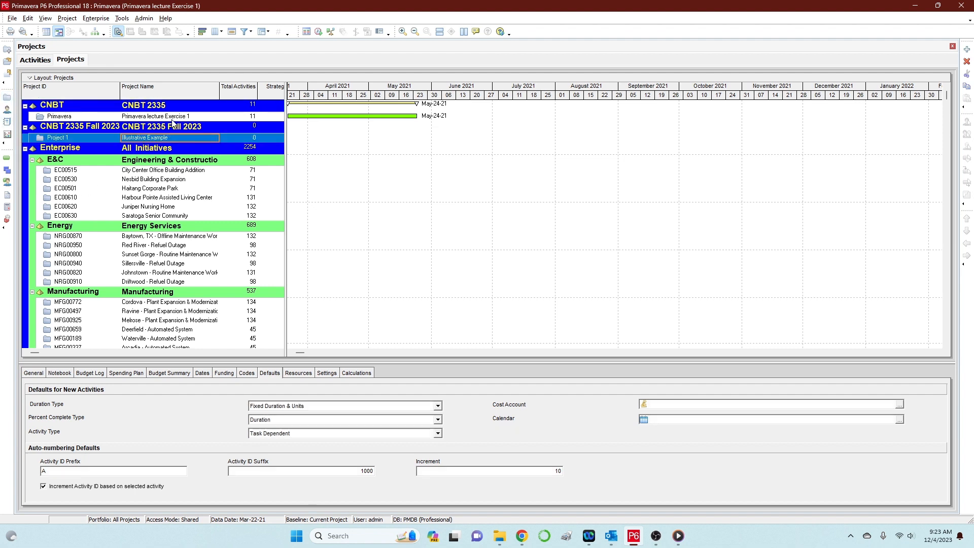
click(175, 118)
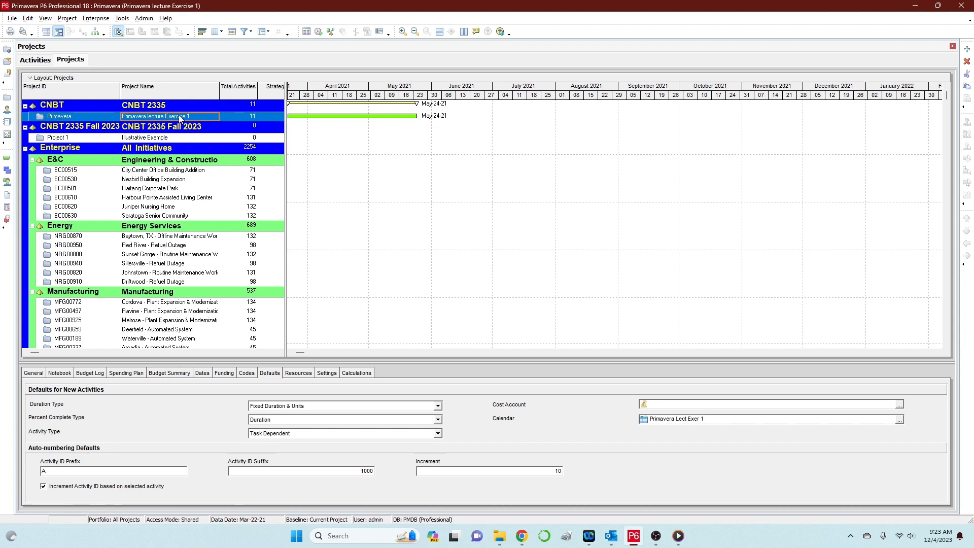
Open Primavera lecture Exercise 1 in Activities and widen the table to show full Budgeted Total Cost values.
right_click(180, 118)
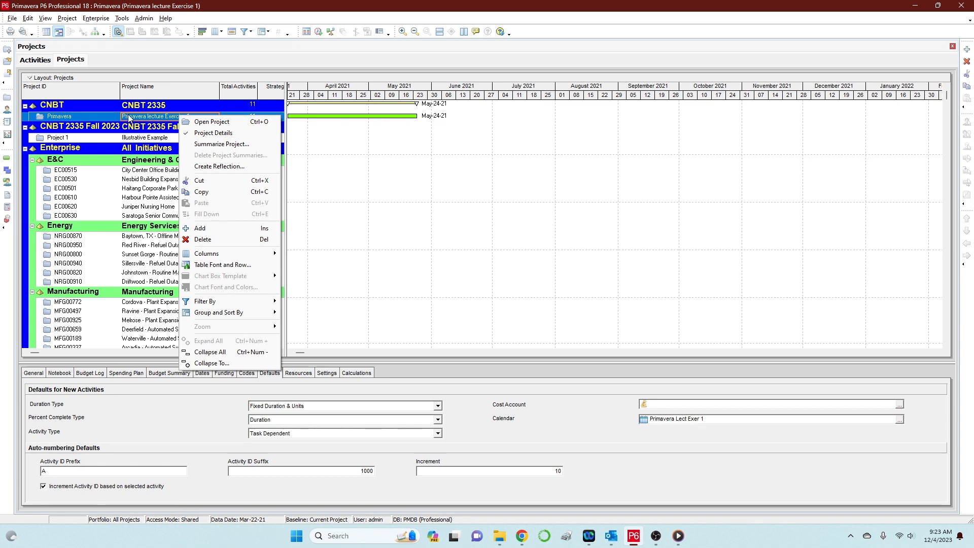
click(208, 123)
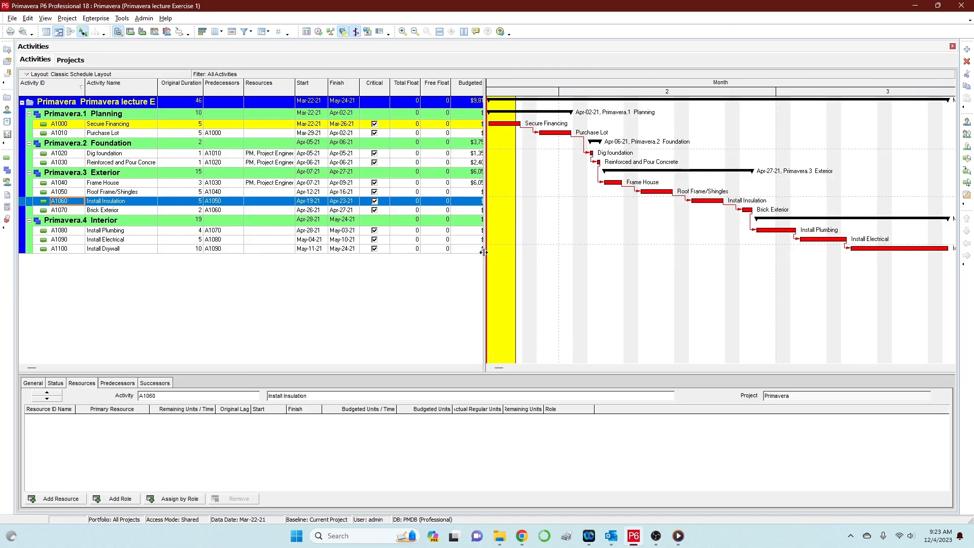
drag(485, 249, 498, 248)
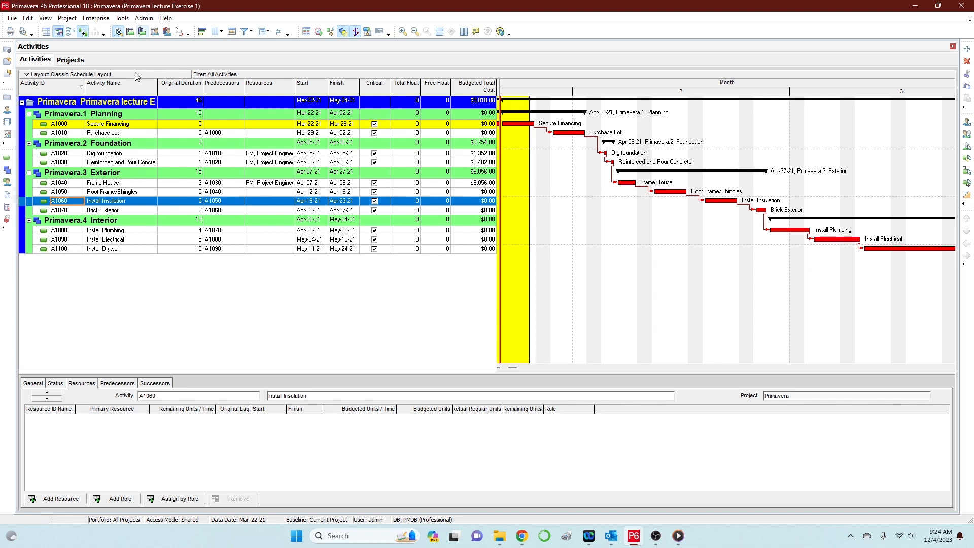
Show the Activity Usage Profile below the activities and enlarge its chart pane.
click(142, 33)
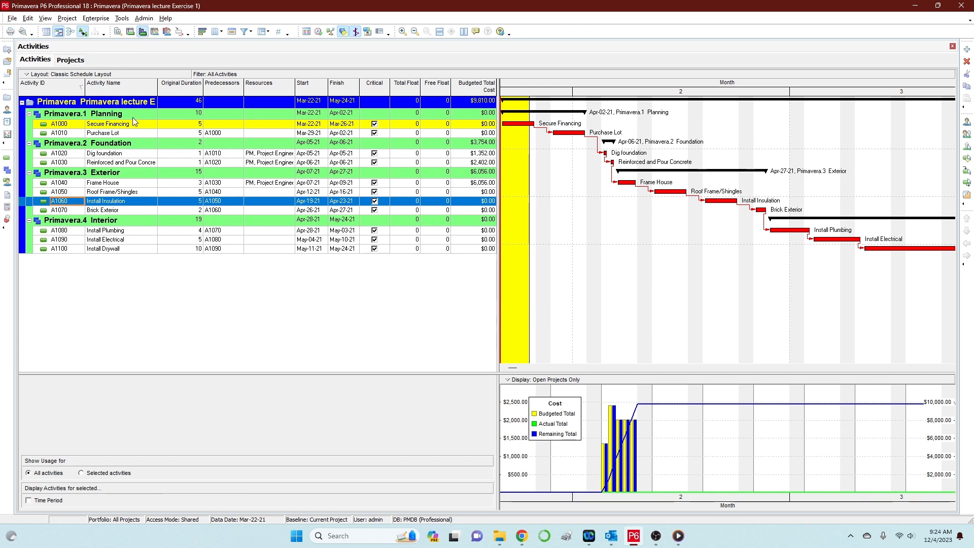
drag(478, 371, 488, 322)
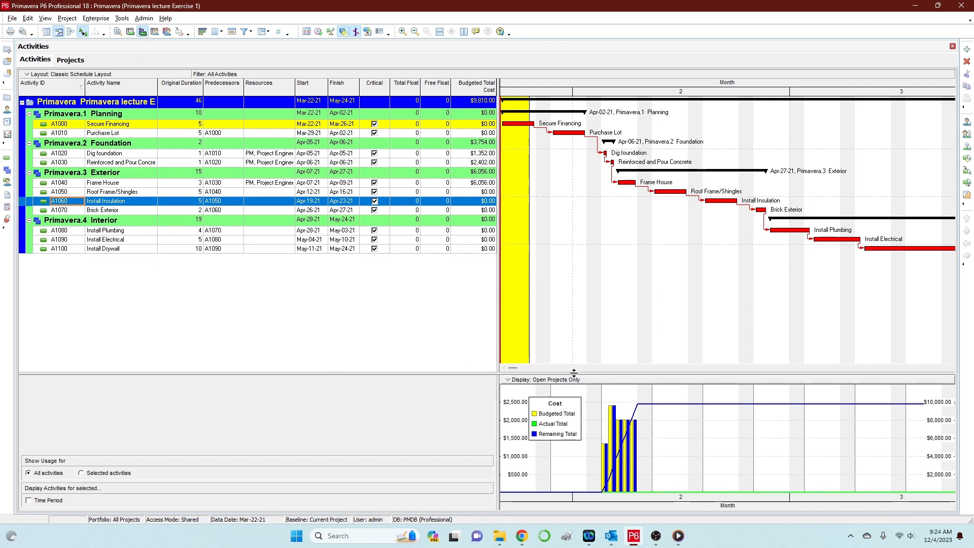
drag(573, 371, 574, 309)
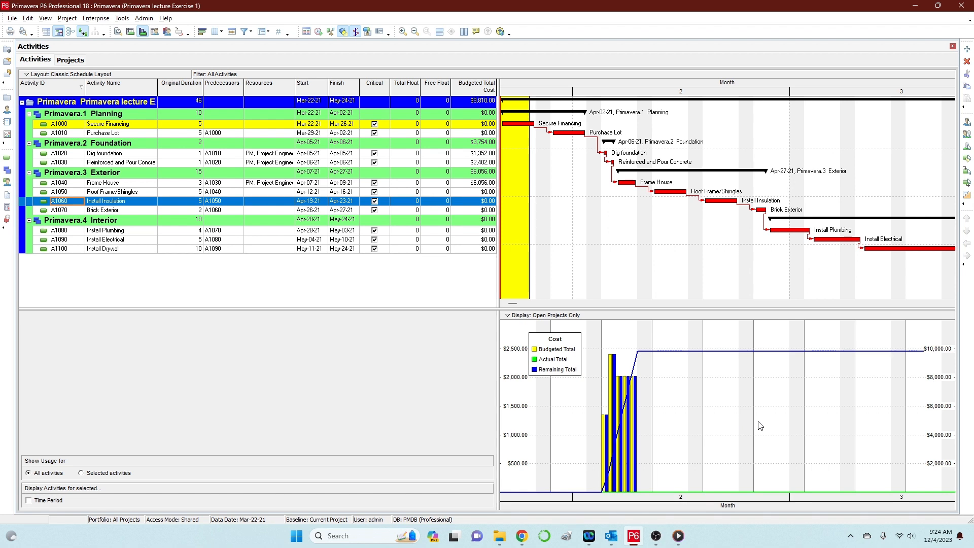
right_click(717, 372)
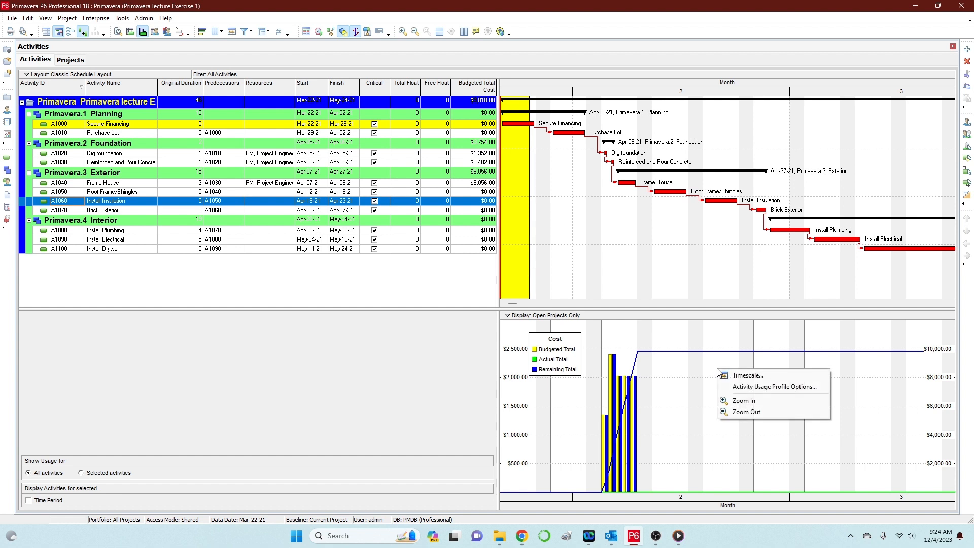
In Activity Usage Profile Options, turn off the budgeted, actual and remaining early by-date bars.
click(751, 388)
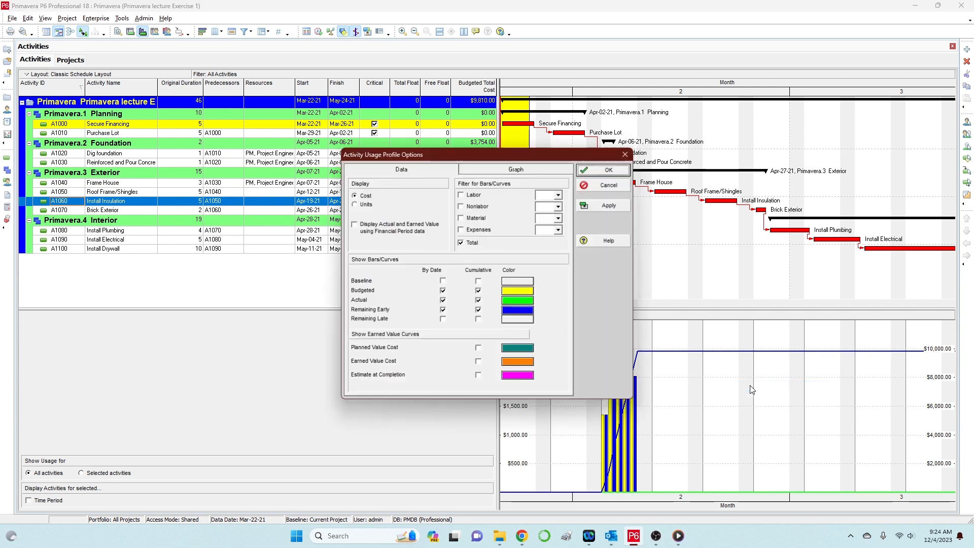
drag(497, 155, 542, 143)
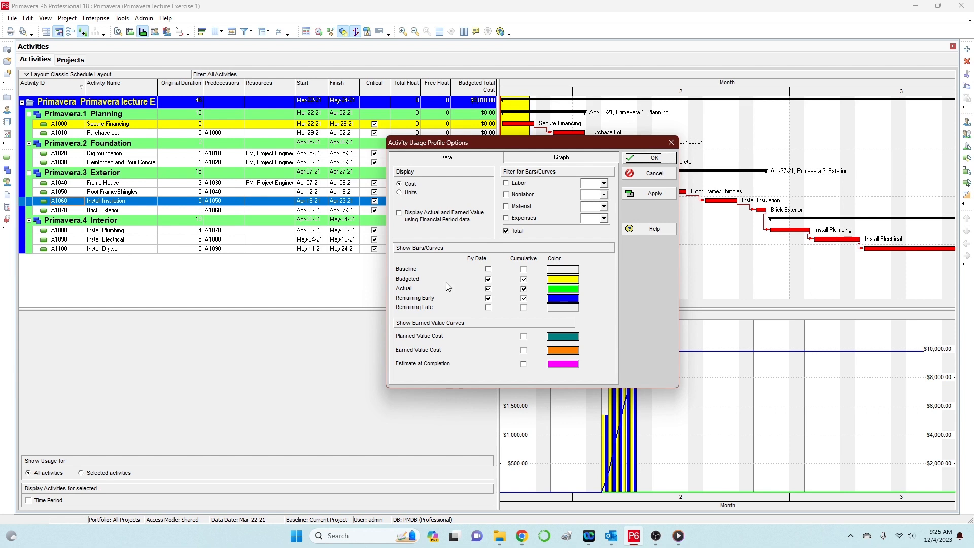
key(ctrl)
click(488, 278)
click(488, 289)
click(488, 298)
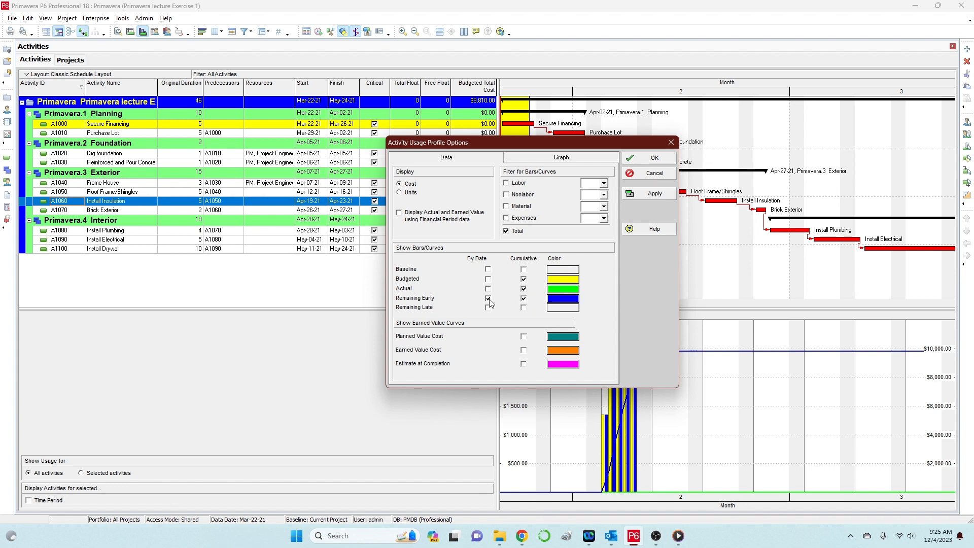
Hide the actual and remaining early cumulative curves and apply, leaving only cumulative budgeted cost.
click(523, 298)
click(524, 288)
click(528, 286)
click(654, 195)
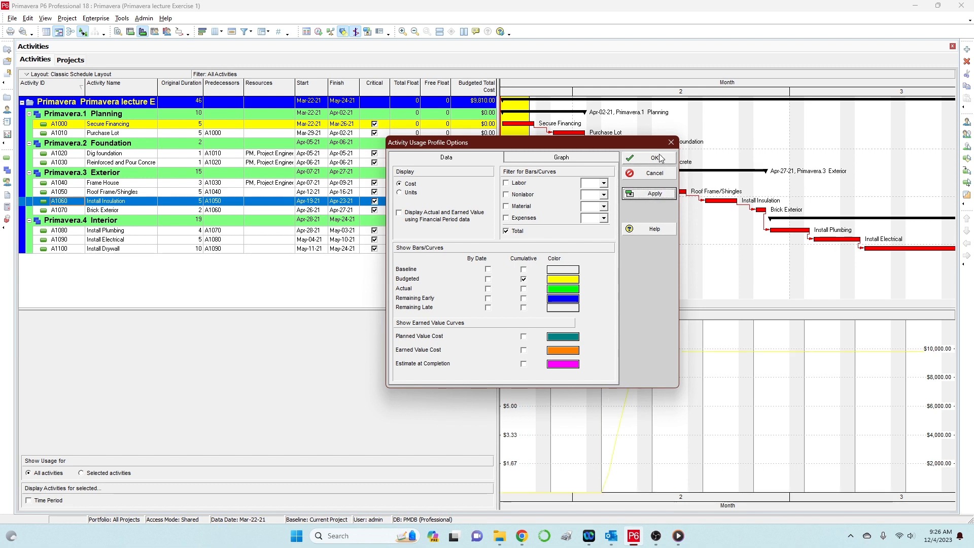
click(569, 279)
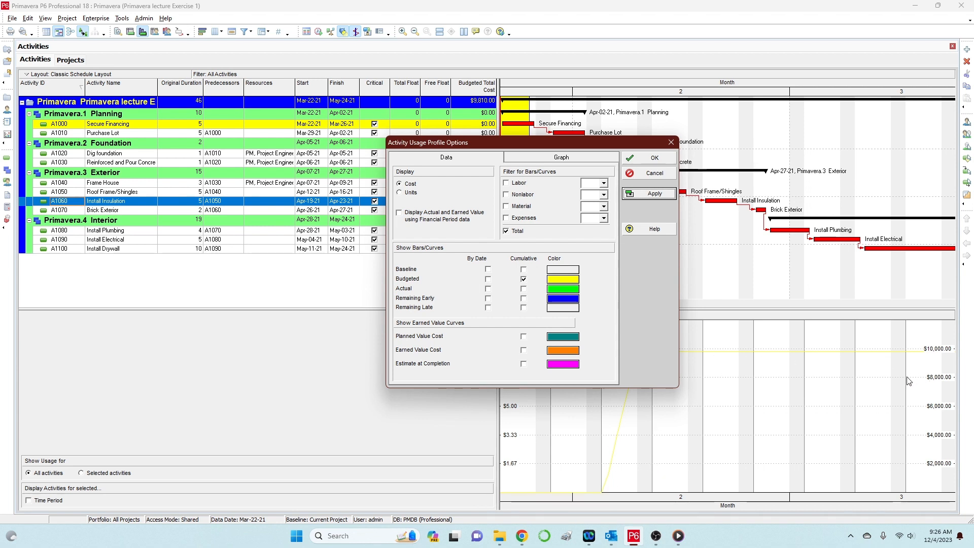
Make the cumulative budgeted cost curve dark navy, apply it and close the profile options.
click(563, 279)
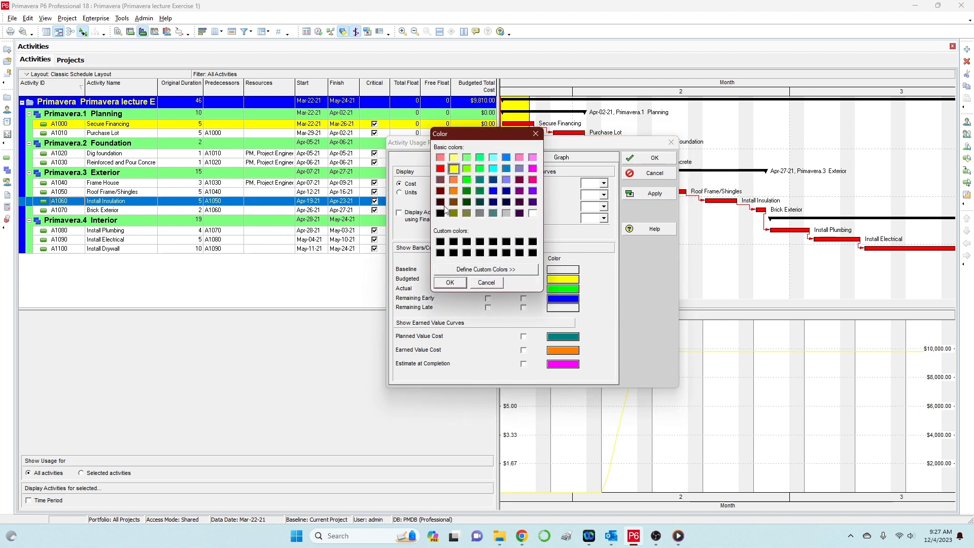
click(508, 204)
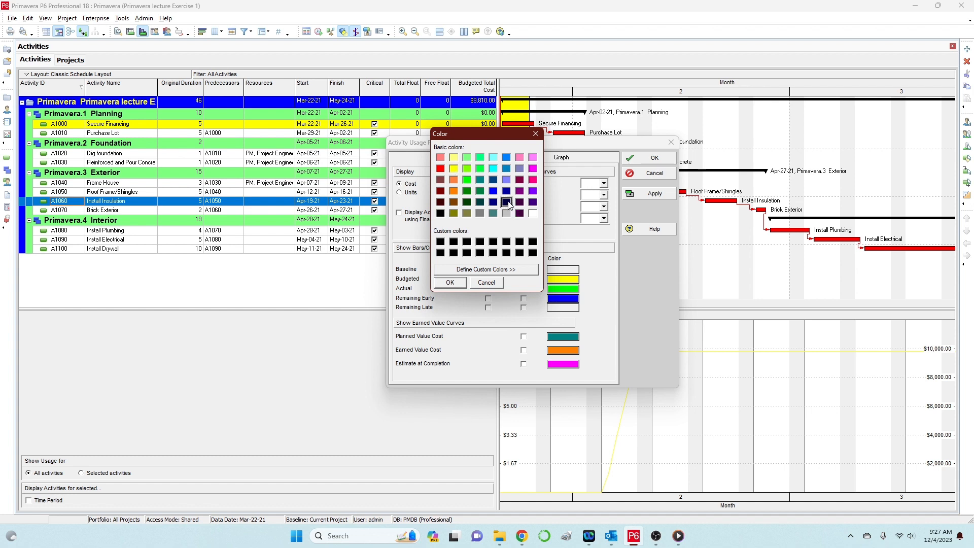
click(459, 282)
click(654, 193)
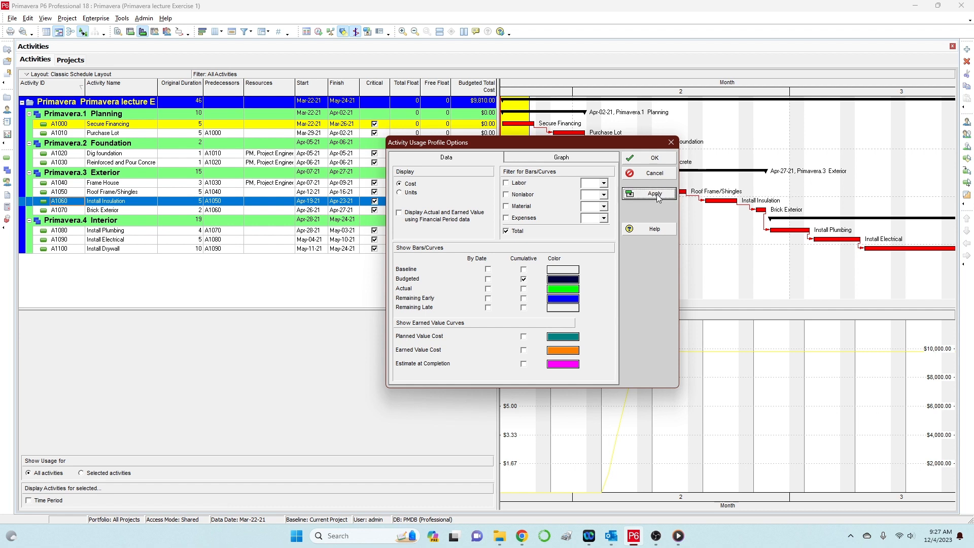
click(653, 158)
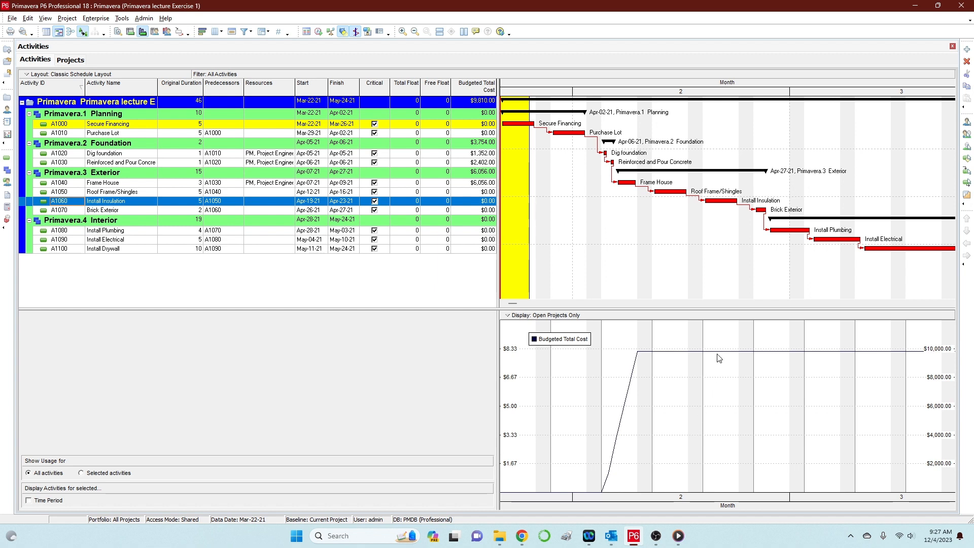
Set the timescale to start at project start (PS) with ordinal dates counted by day, and apply.
right_click(702, 334)
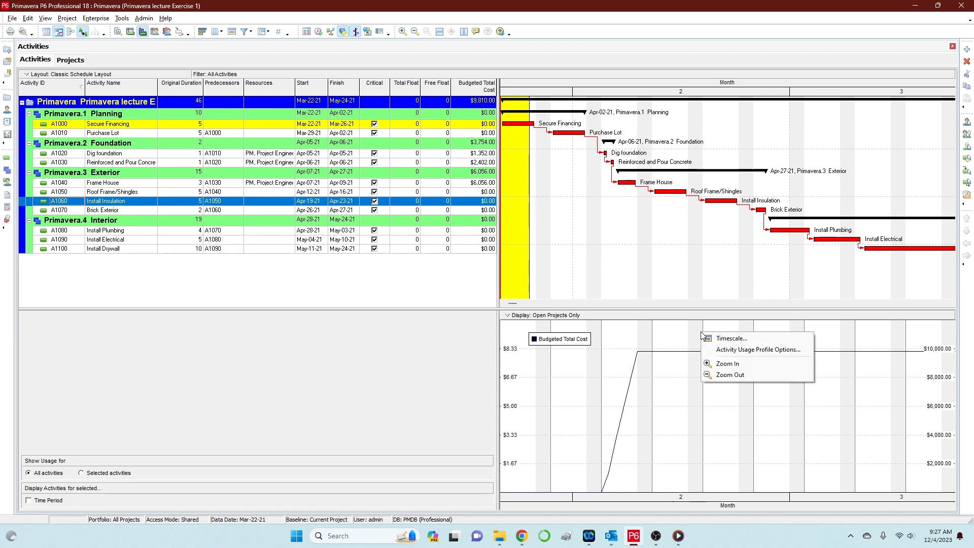
click(732, 338)
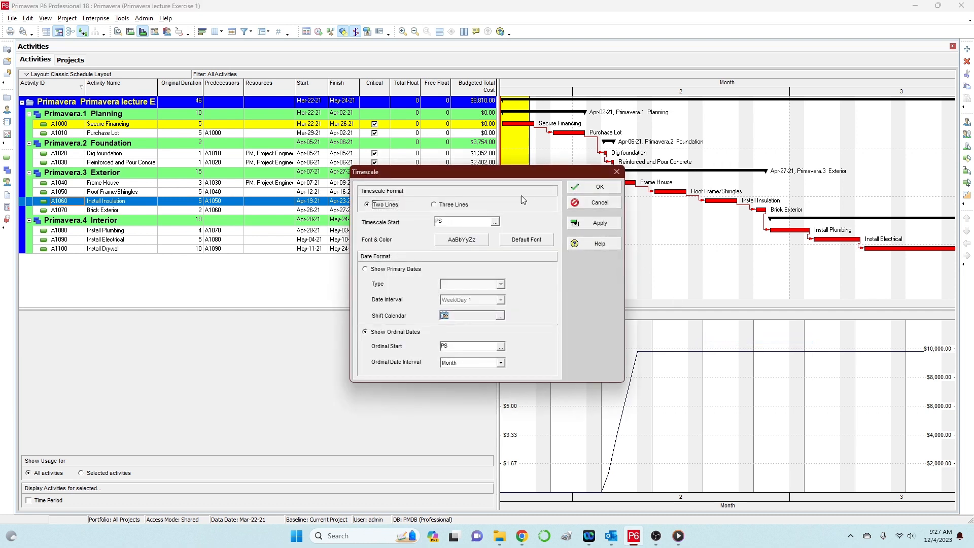
click(437, 221)
text(PS)
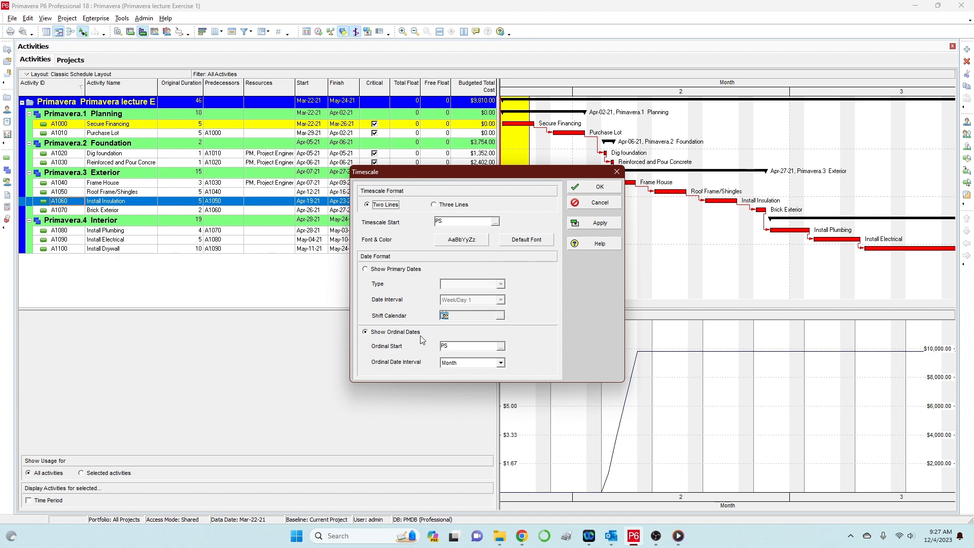
click(501, 363)
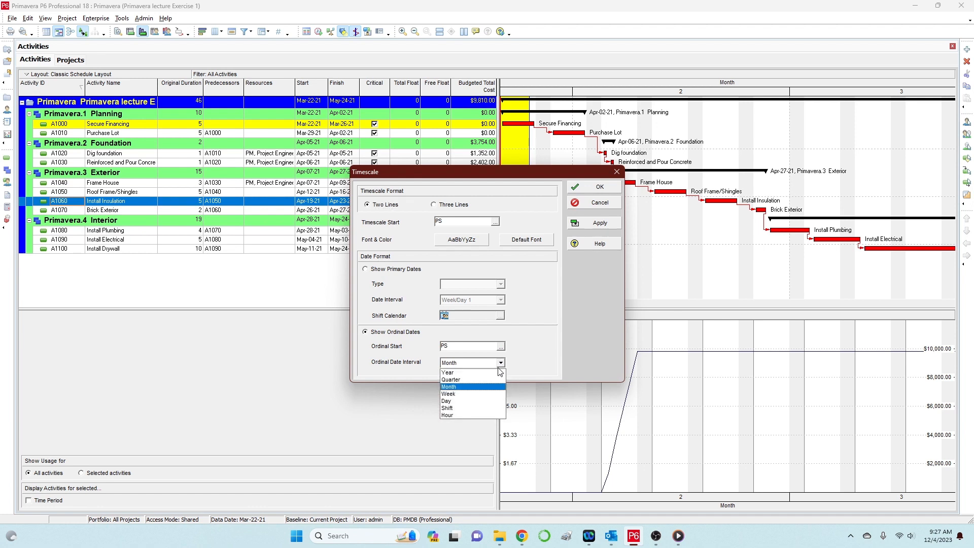
click(467, 402)
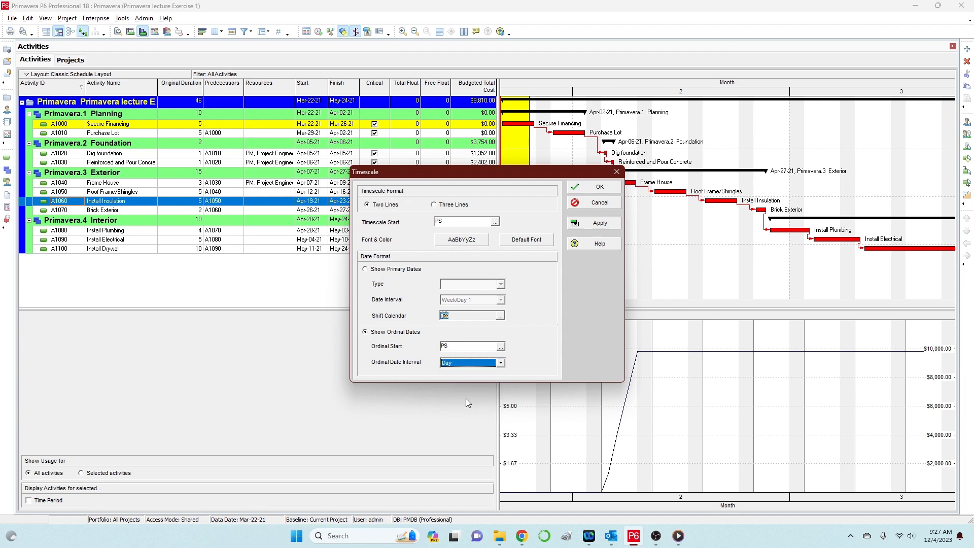
click(597, 224)
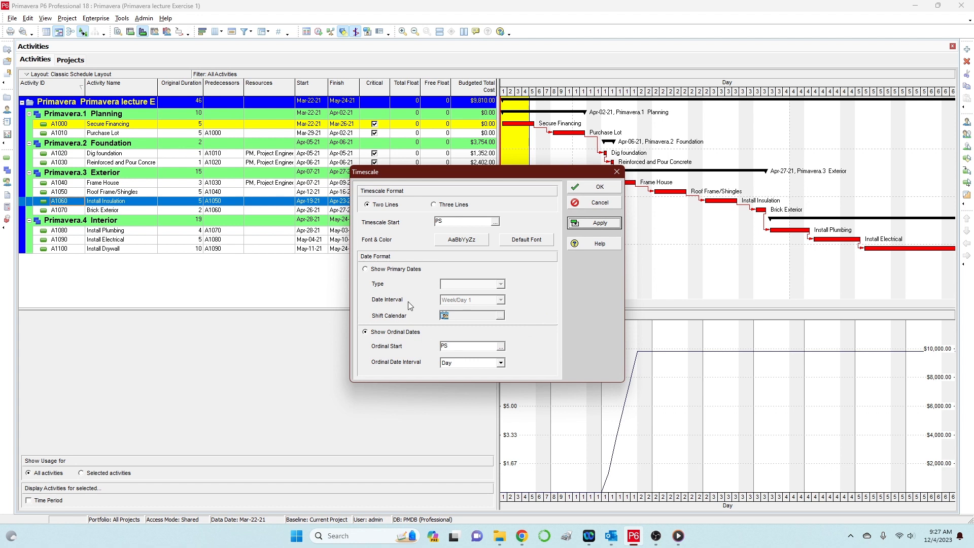
Switch the timescale to calendar dates with a Week/Day 1 interval, apply and confirm.
click(365, 272)
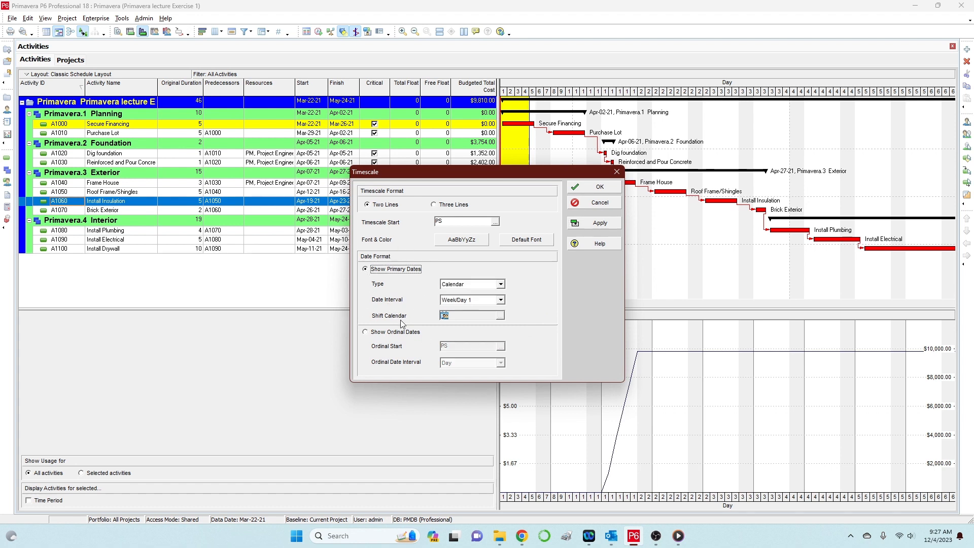
click(501, 299)
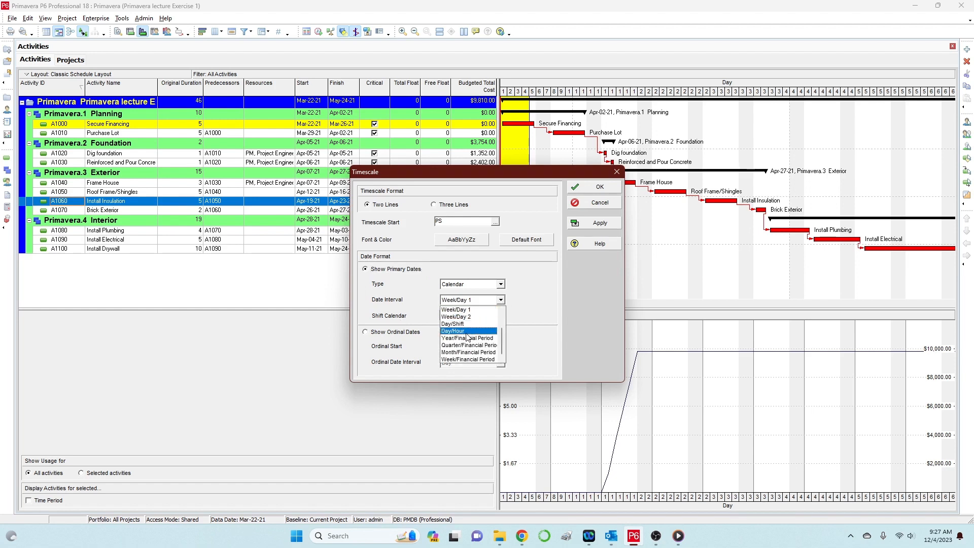
click(481, 311)
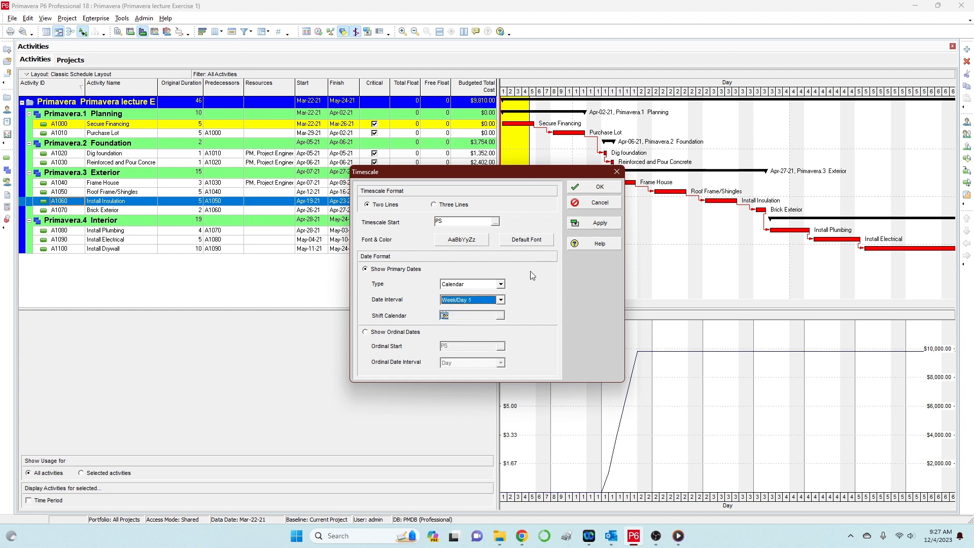
click(606, 223)
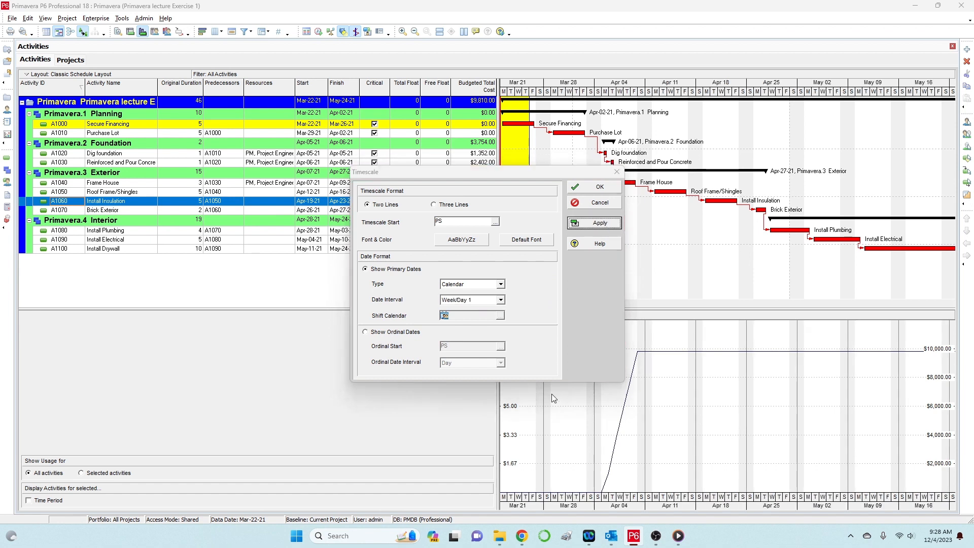
click(596, 187)
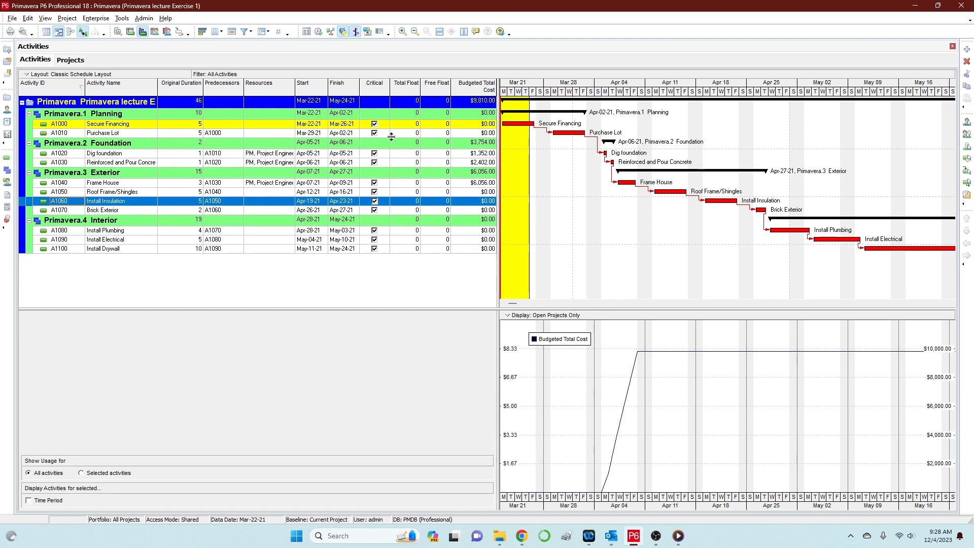
Show the Budgeted Total Cost profile in Print Preview from the File menu.
click(13, 20)
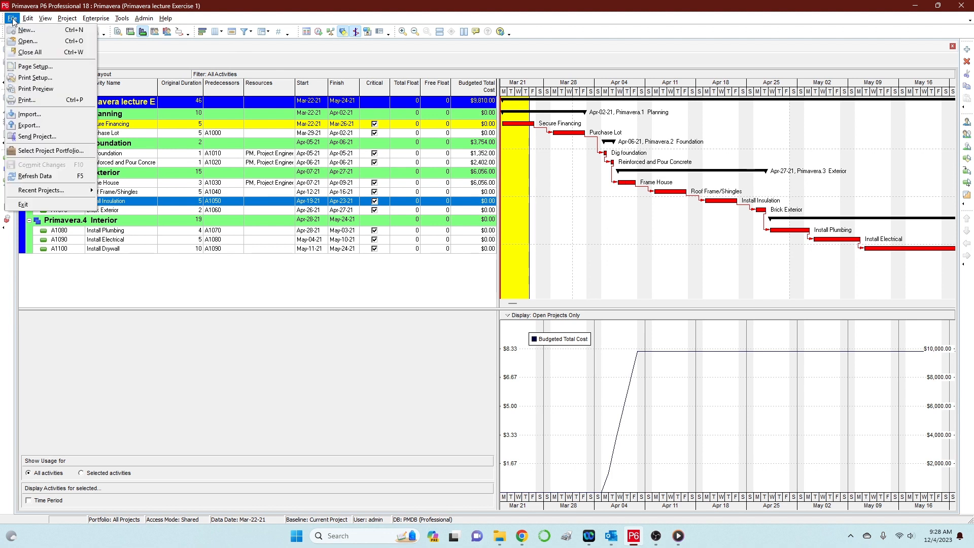
click(47, 88)
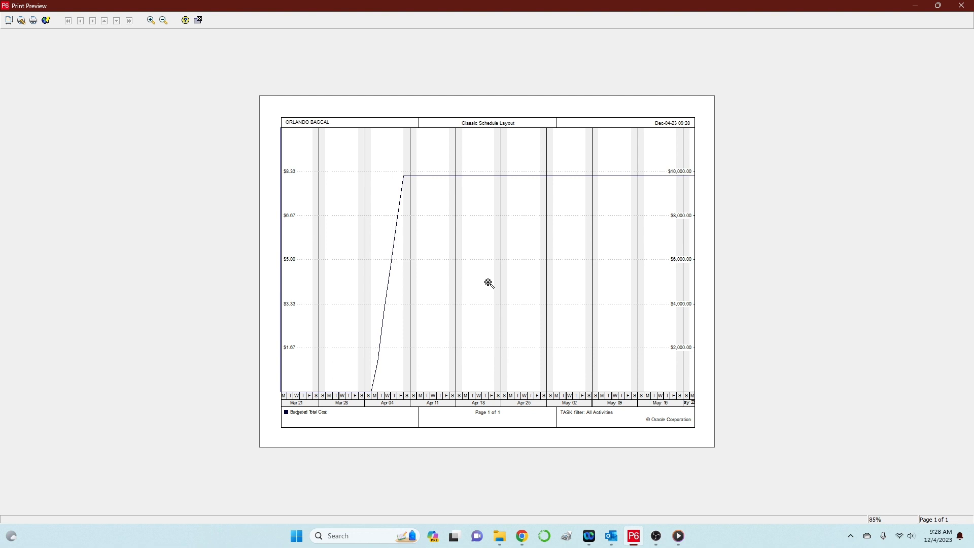
In Page Setup's Options, check Profile only so the printout shows just the cost chart, and apply.
click(9, 22)
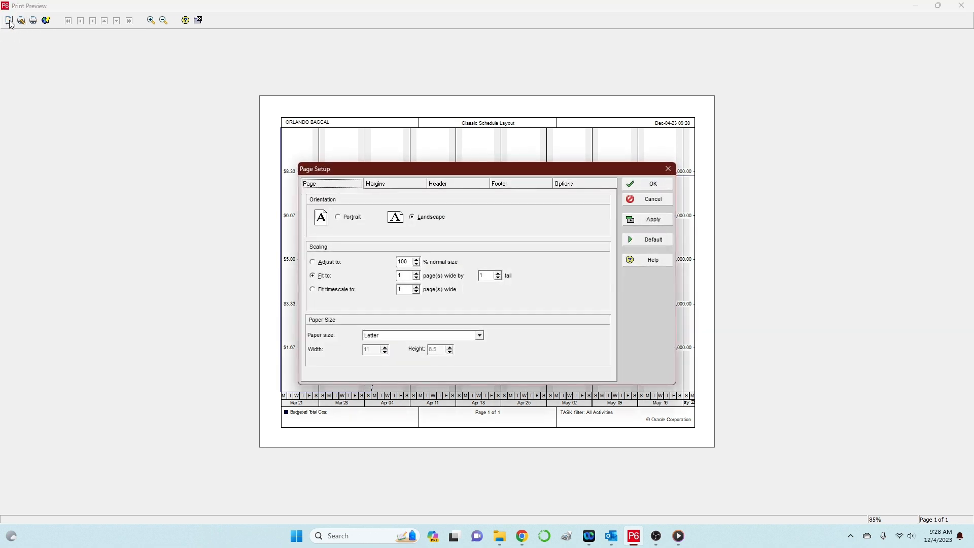
click(567, 184)
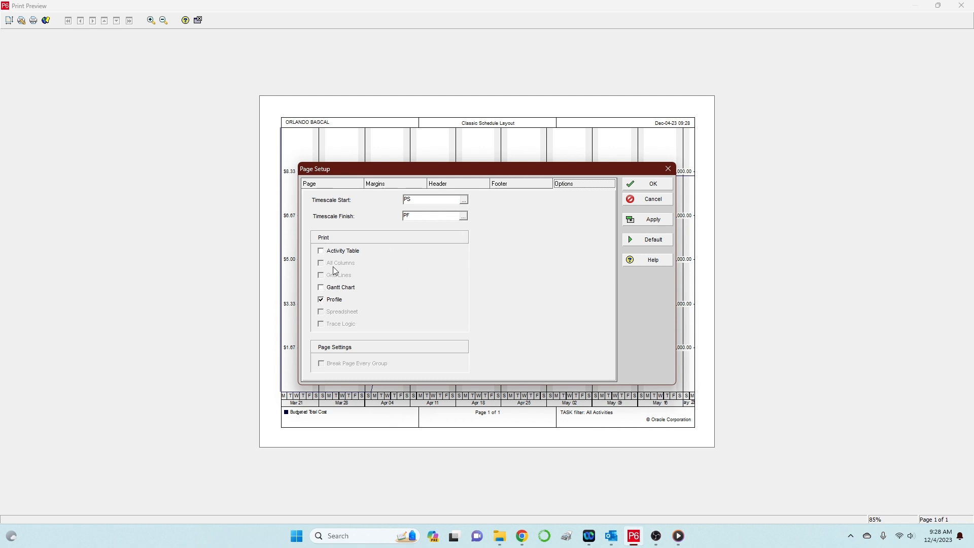
key(ctrl)
click(329, 299)
key(ctrl)
key(ctrl)
click(650, 222)
click(670, 184)
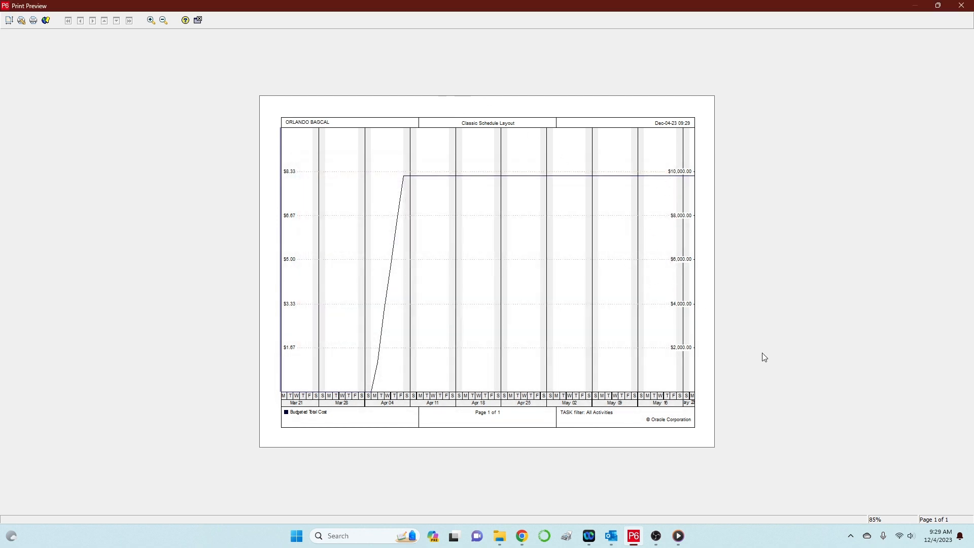
Close the print preview and bring up the Reports list via Tools > Reports > Reports.
click(966, 7)
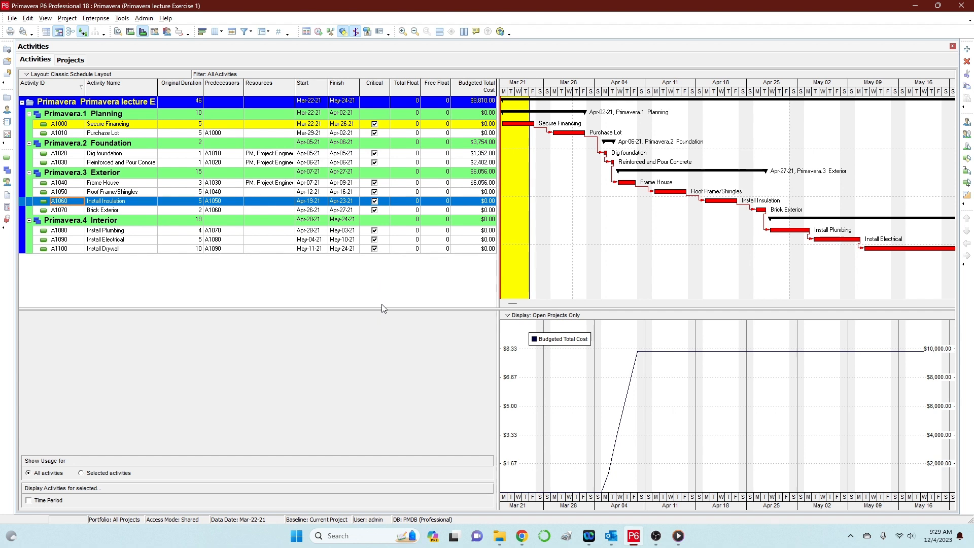
click(123, 19)
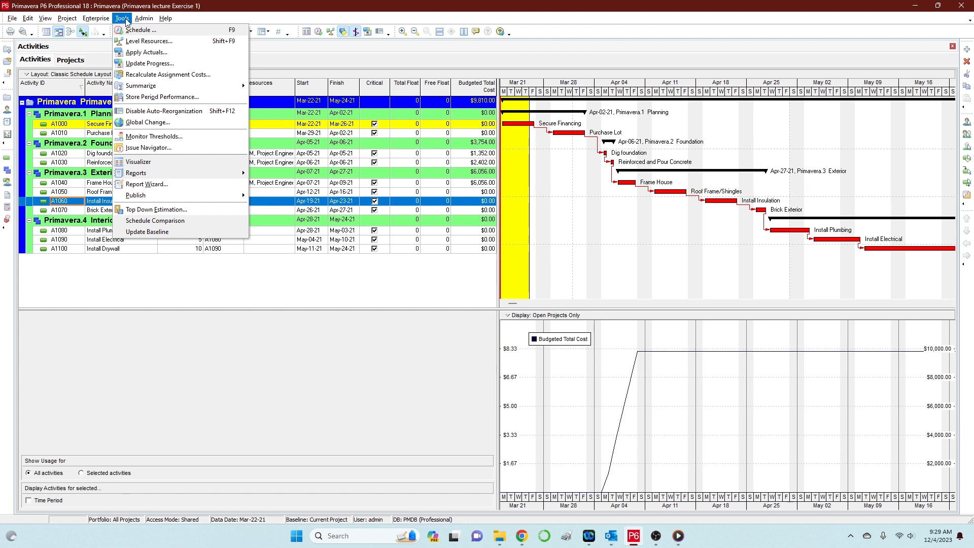
mouse_move(153, 175)
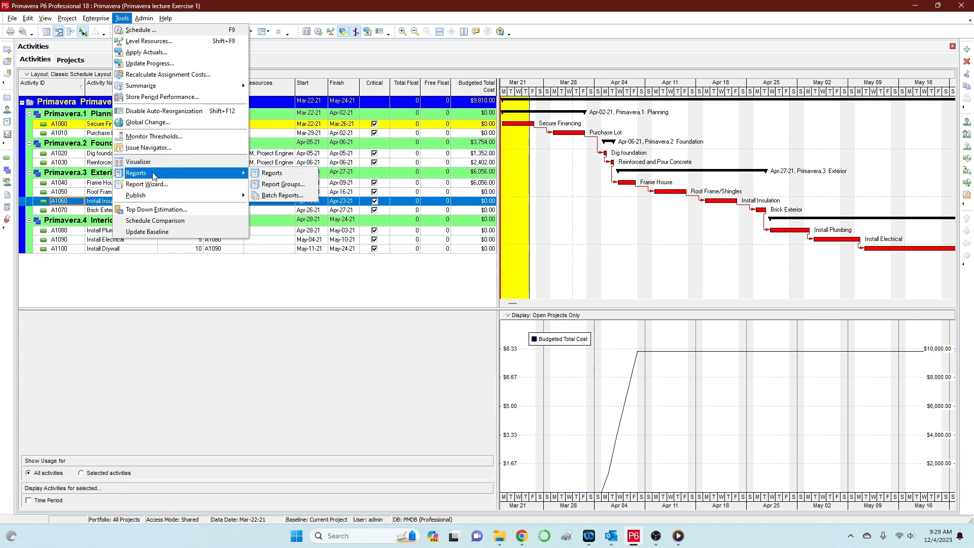
click(283, 174)
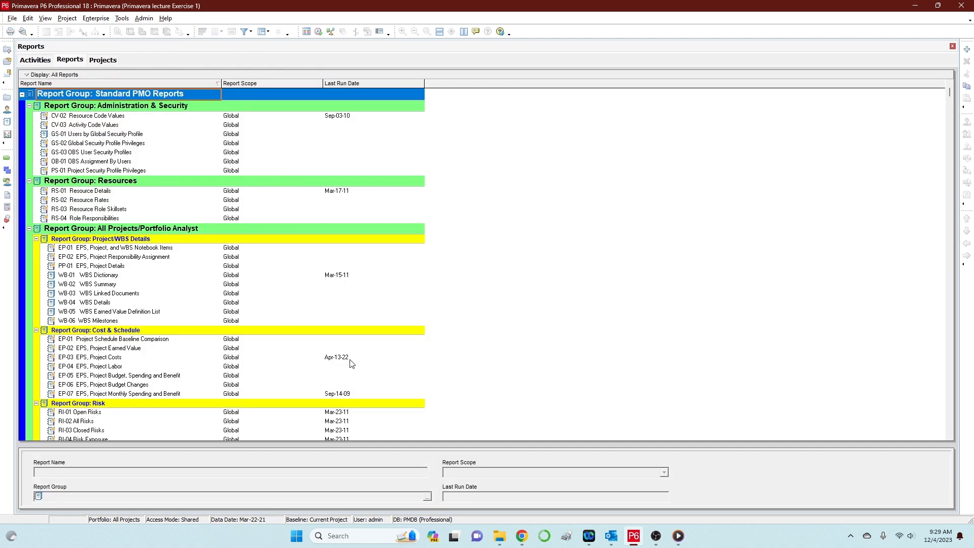
Scroll to the Cost group, select AC-03 Activity Labor and bring up its Run options.
scroll(254, 248, down, 3)
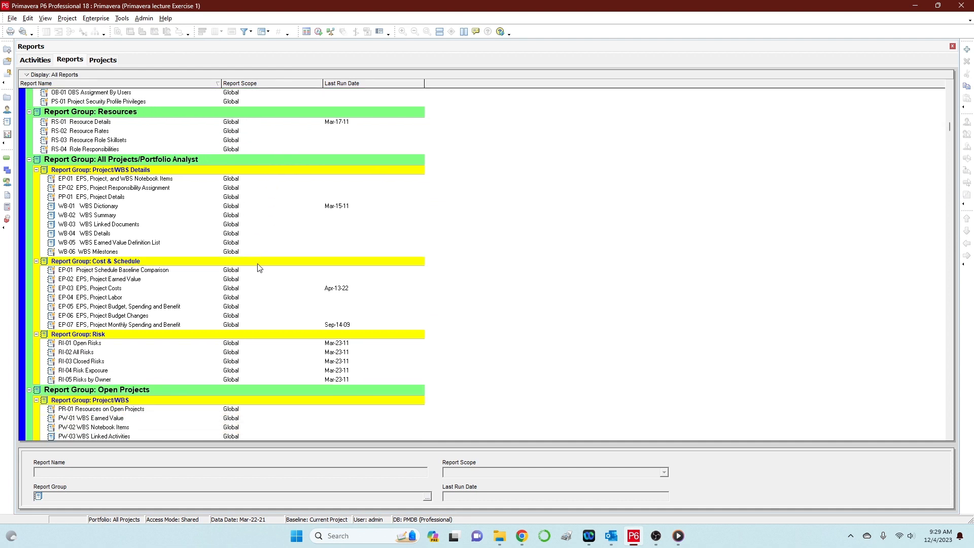
scroll(257, 267, down, 7)
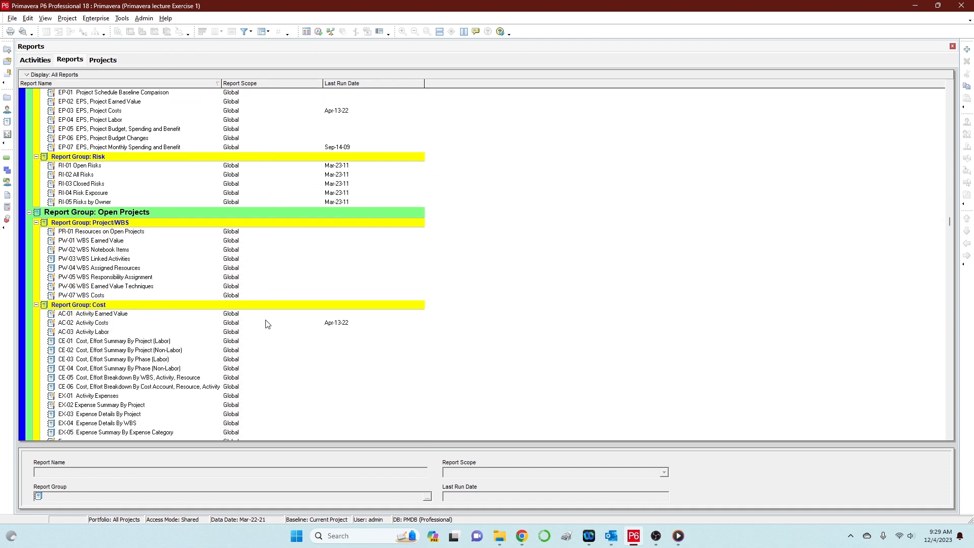
scroll(267, 324, down, 1)
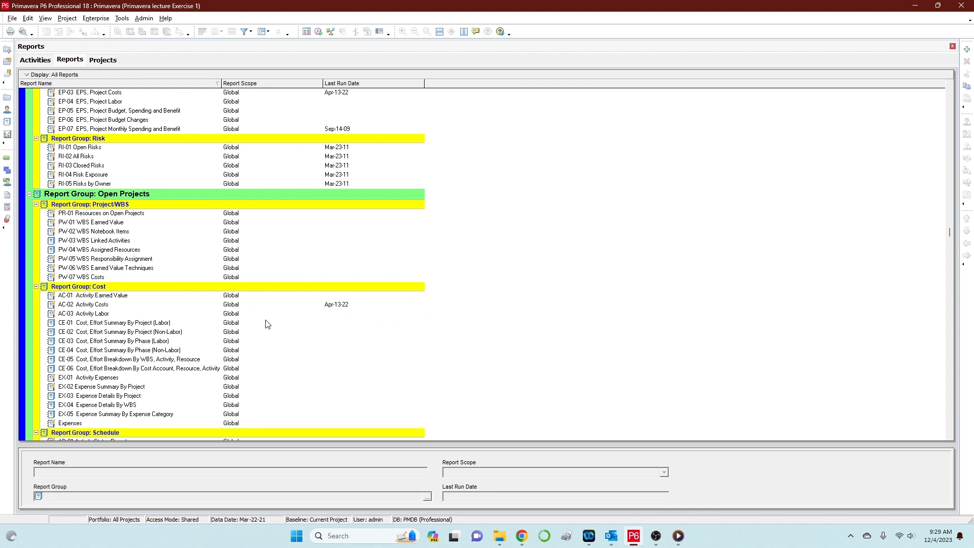
scroll(267, 324, down, 1)
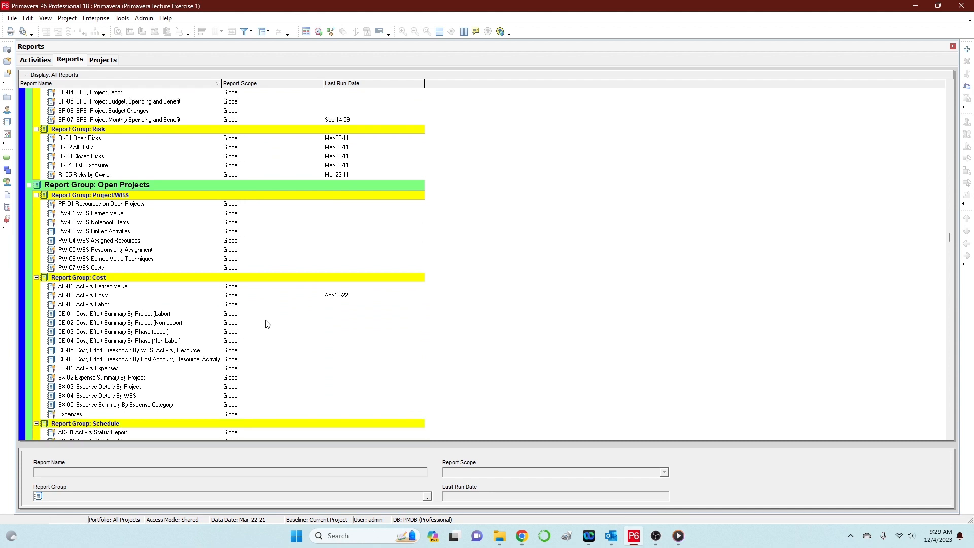
click(98, 305)
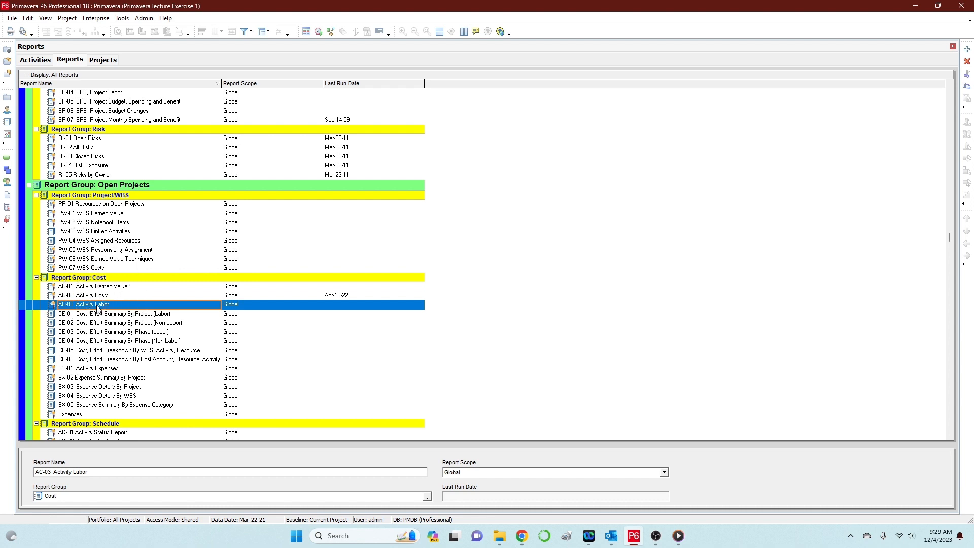
click(345, 307)
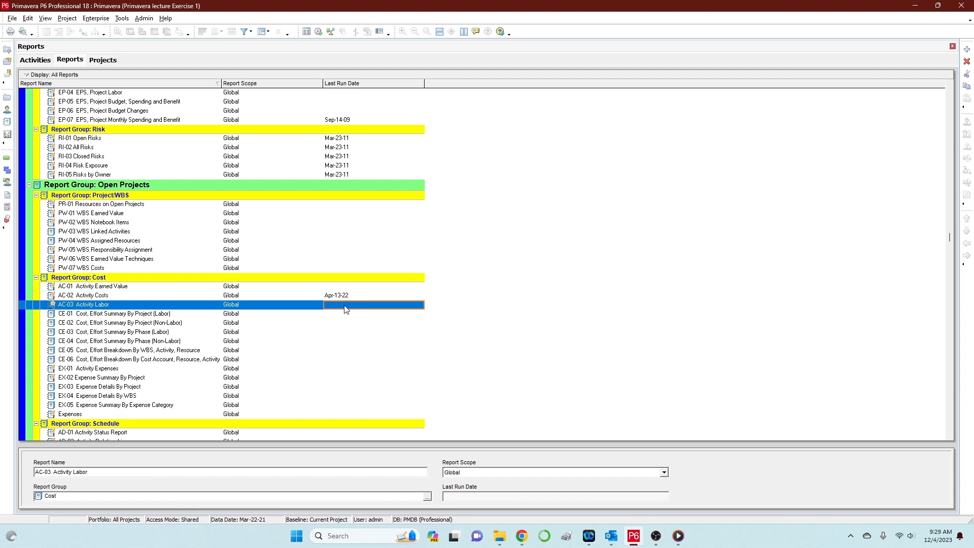
click(347, 306)
right_click(355, 308)
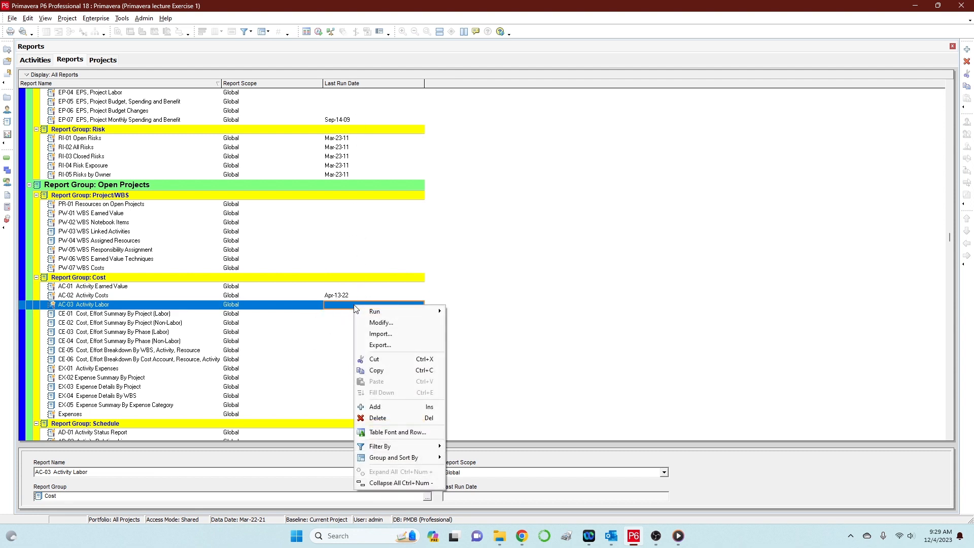
click(388, 312)
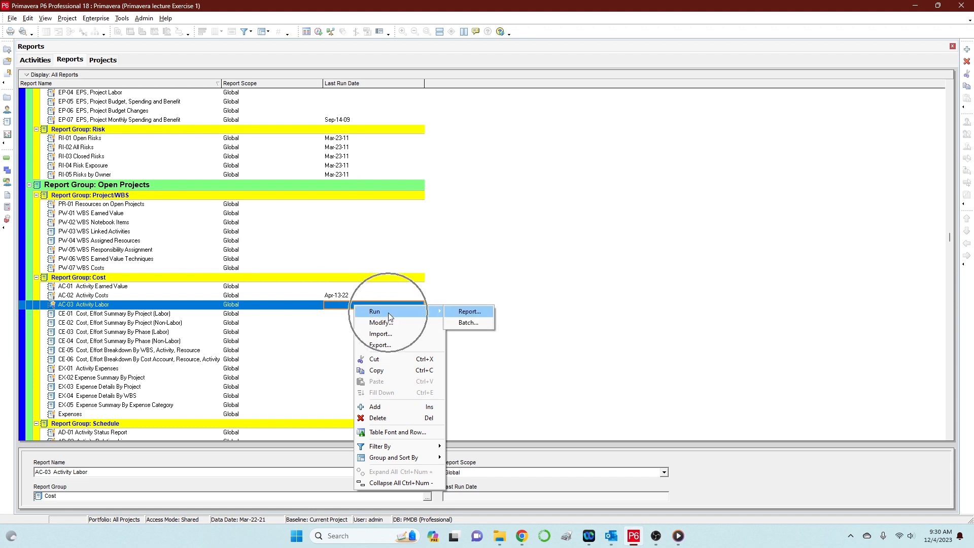
Run the AC-03 Activity Labor report to Print Preview, review its four pages, then close it.
click(473, 312)
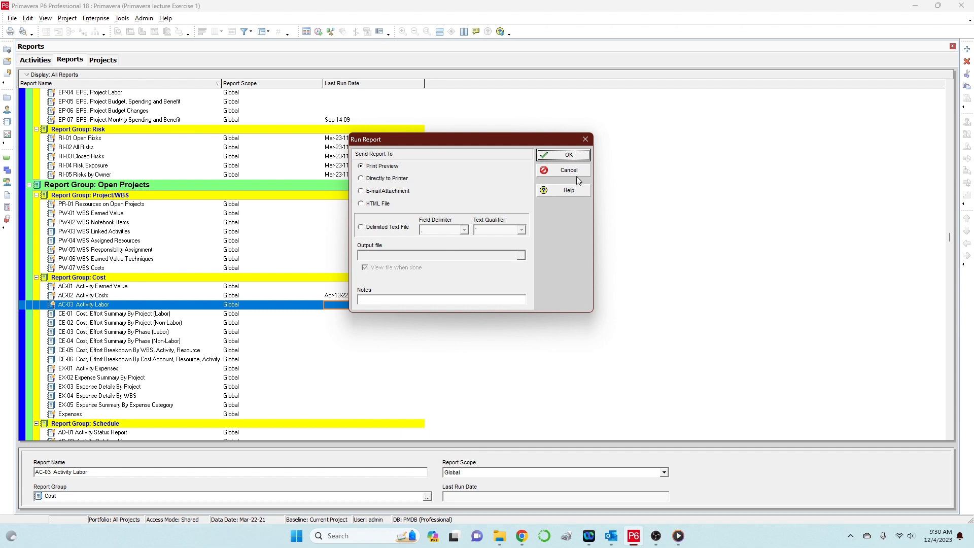
click(562, 155)
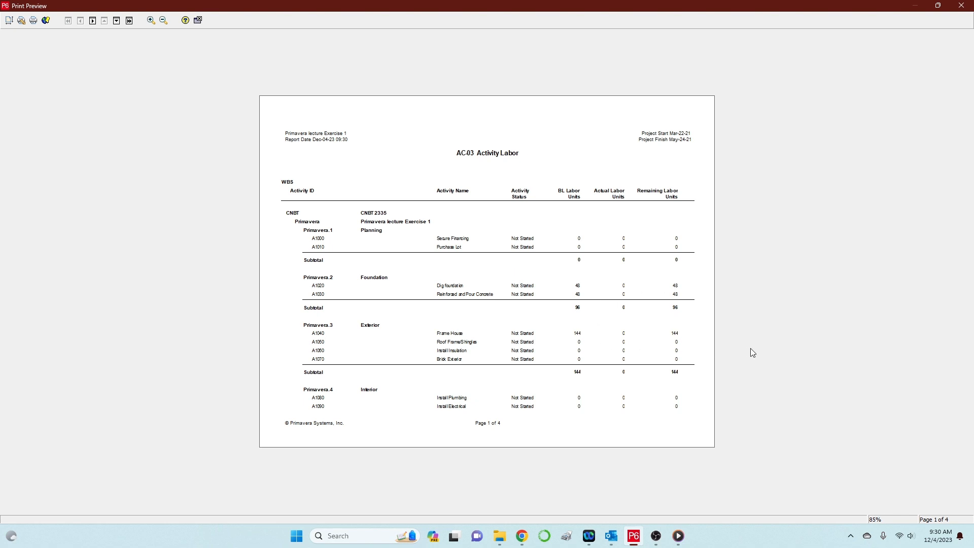
click(961, 6)
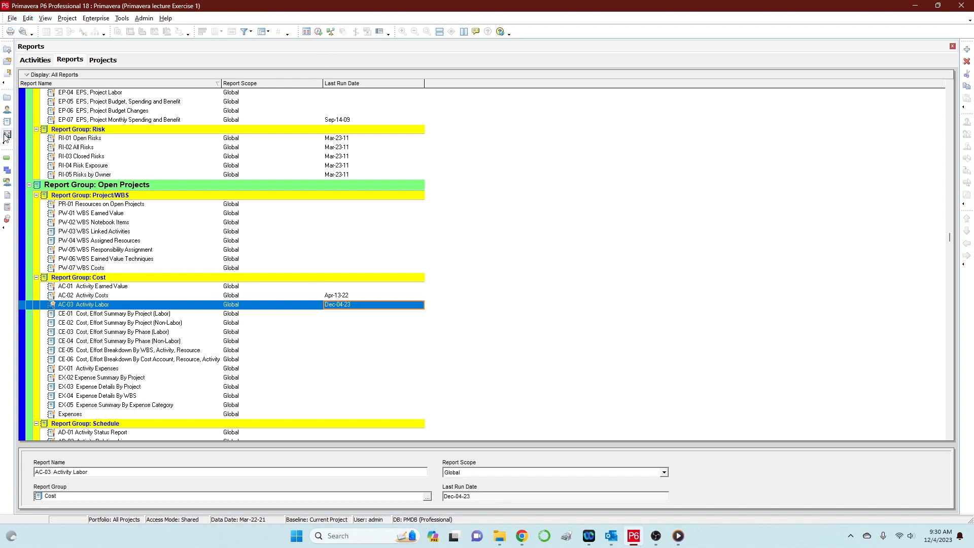
Reopen the Primavera lecture Exercise 1 project from the Projects list.
click(6, 100)
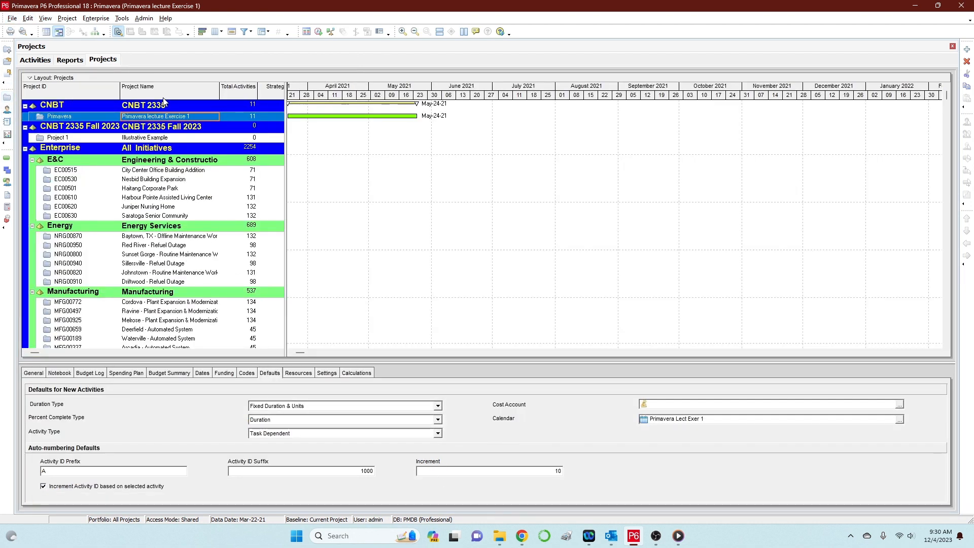
right_click(156, 118)
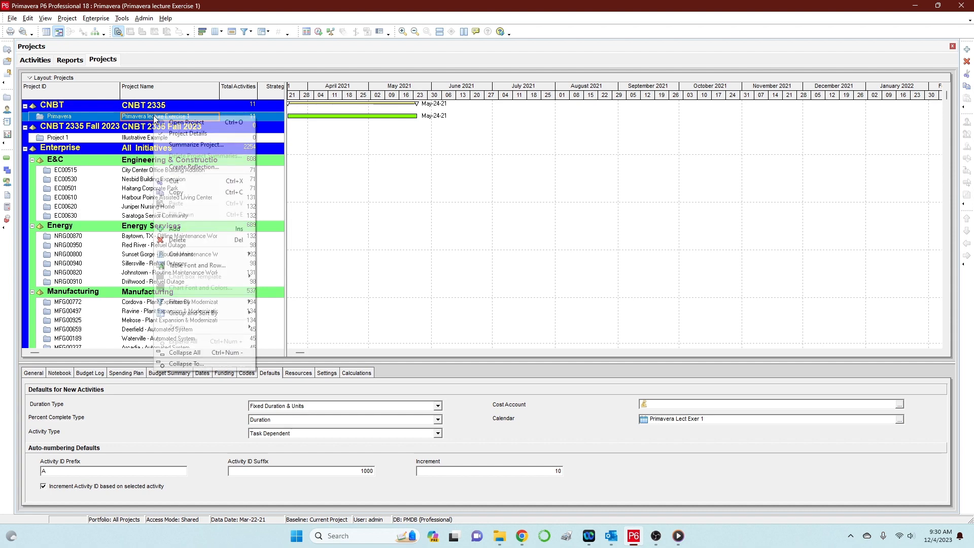
click(185, 122)
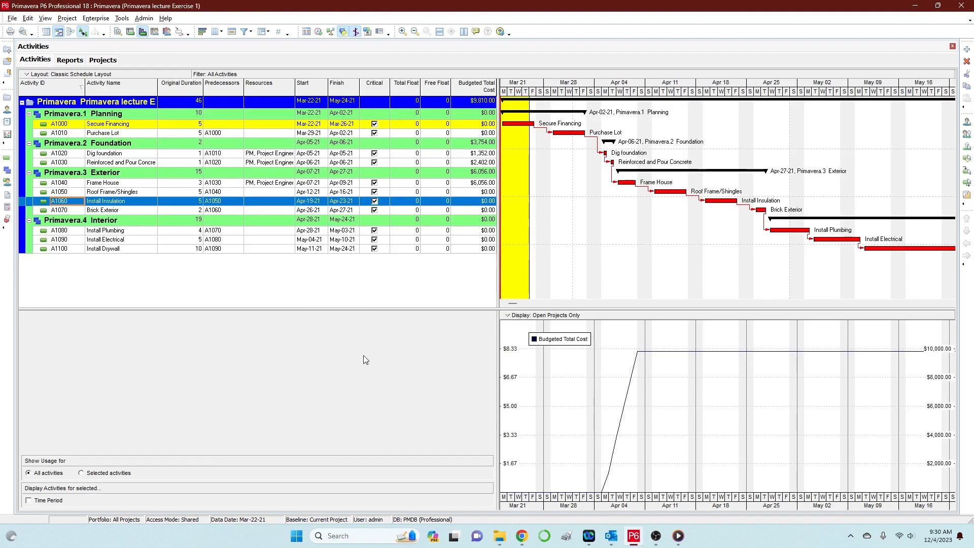